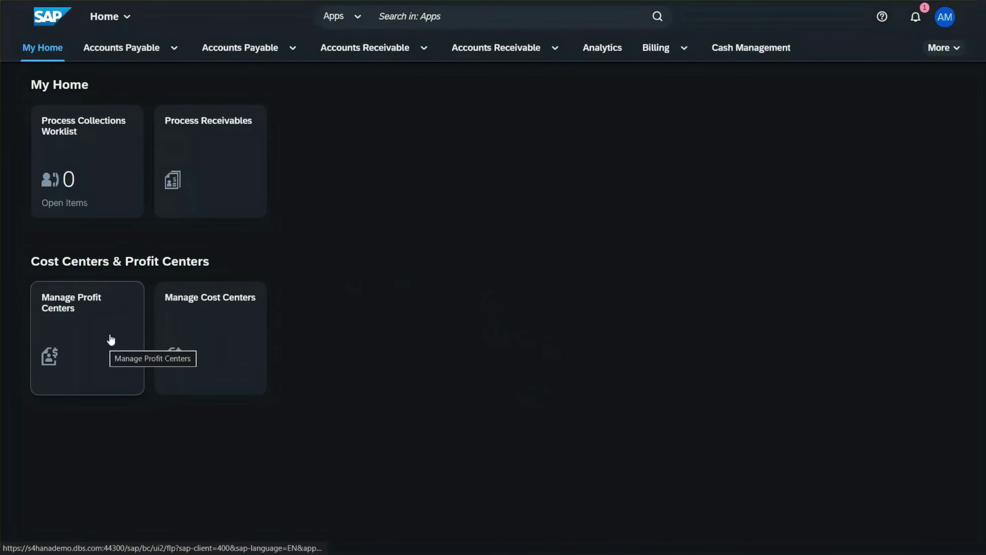
# - Start a new profit center in Manage Profit Centers with controlling area AB01
pyautogui.click(94, 330)
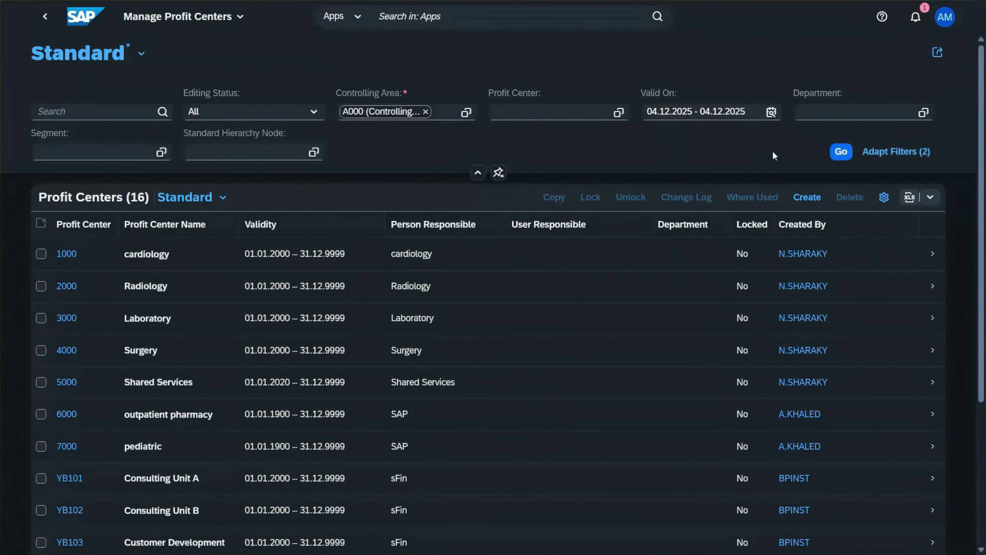
pyautogui.click(812, 201)
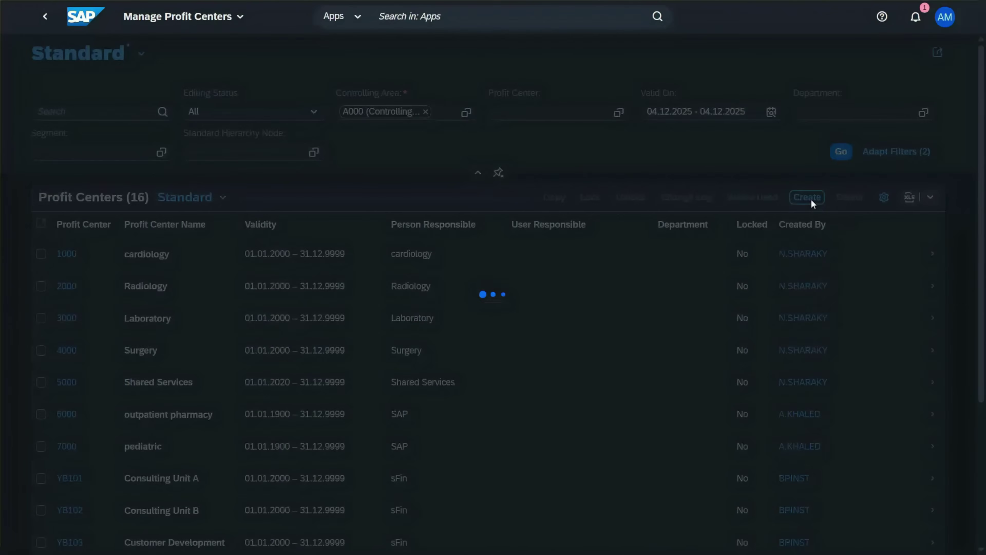
pyautogui.click(515, 197)
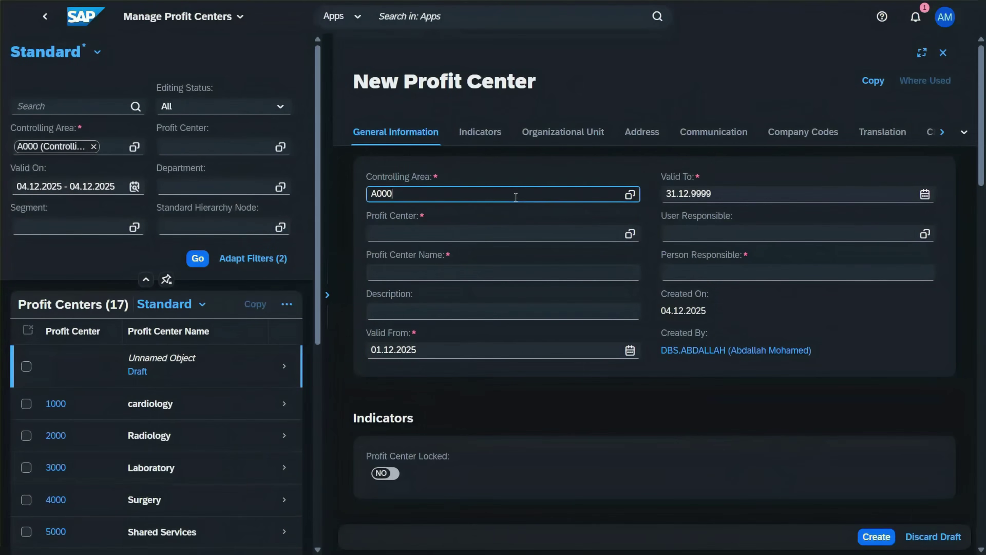
pyautogui.write('ab01')
pyautogui.press('Return')
# - Enter profit center ZPC01 'Mobile', description Mobile Phones, valid from 01.01.2000
pyautogui.click(474, 229)
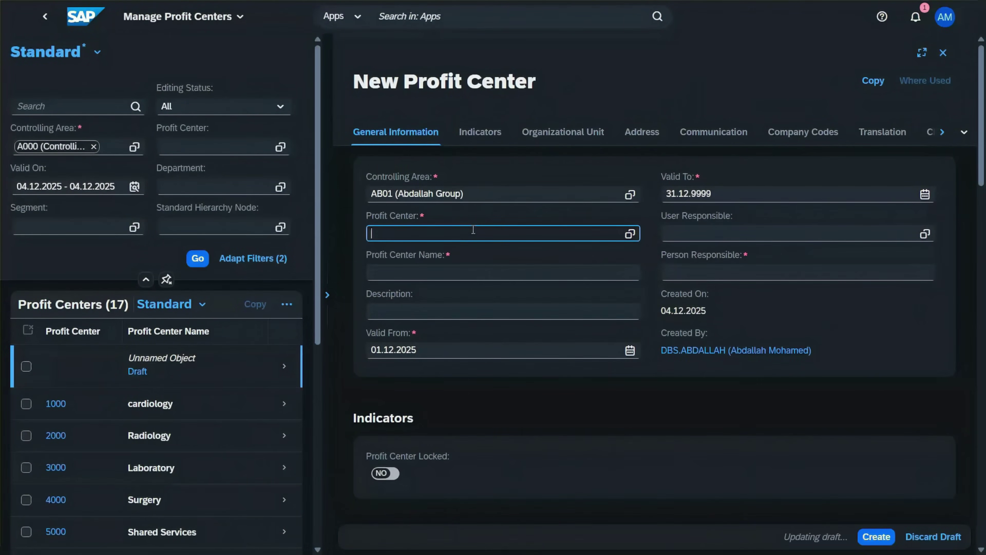
pyautogui.write('ZPC01')
pyautogui.click(493, 266)
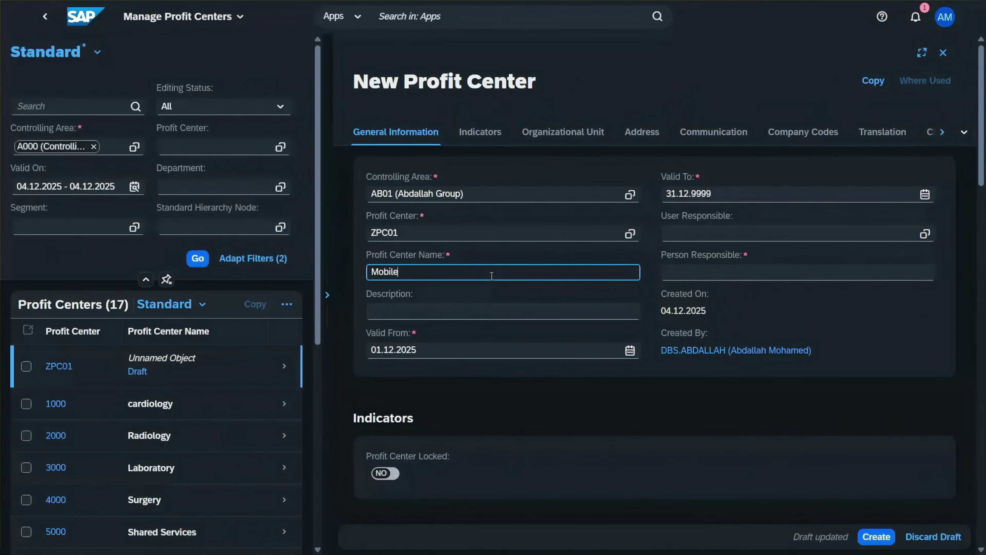
pyautogui.press('Tab')
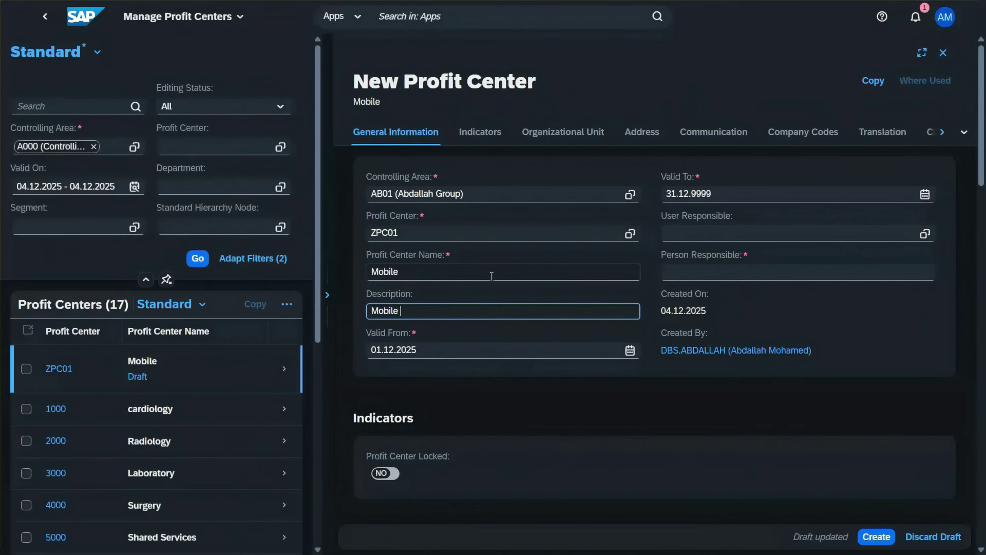
pyautogui.write('Mobile Phones')
pyautogui.press('Tab')
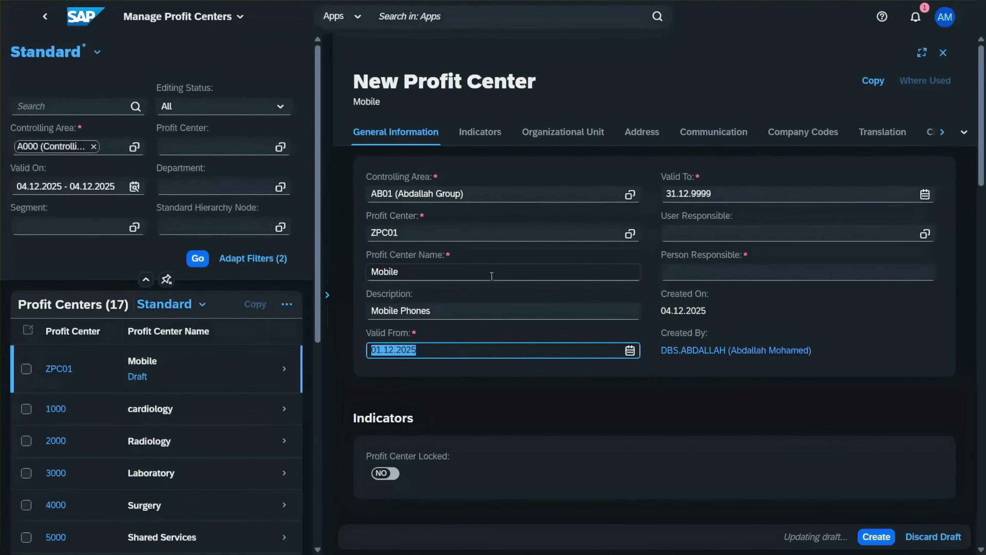
pyautogui.write('0101')
pyautogui.press('Tab')
pyautogui.press('Tab')
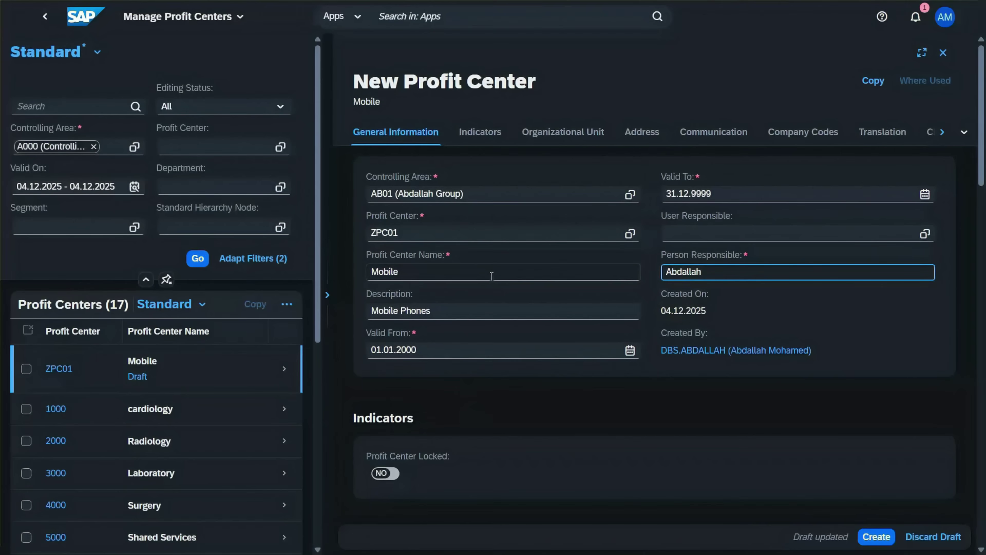
# - Assign standard hierarchy node 10000 and review the address, communication and company code sections
pyautogui.scroll(-10, 528, 194)
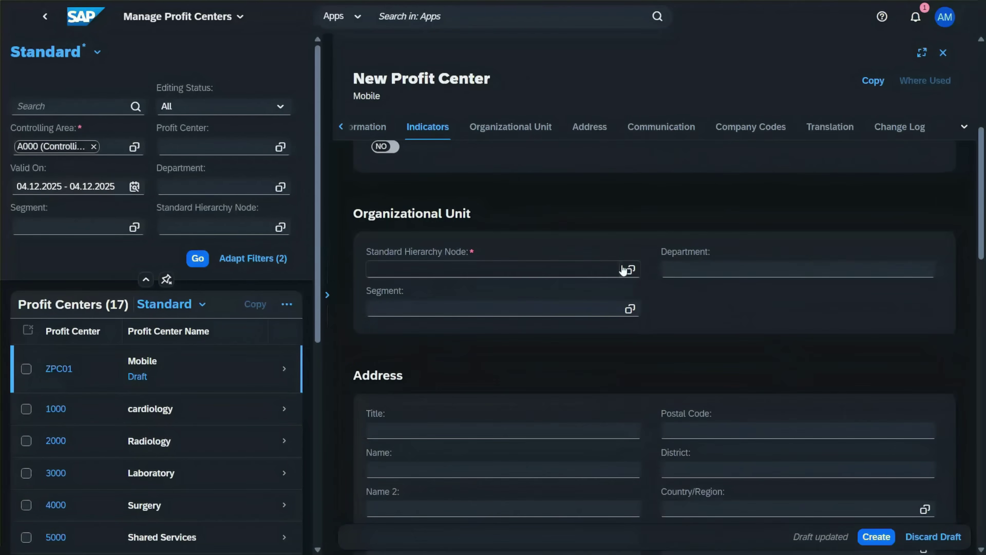
pyautogui.click(629, 269)
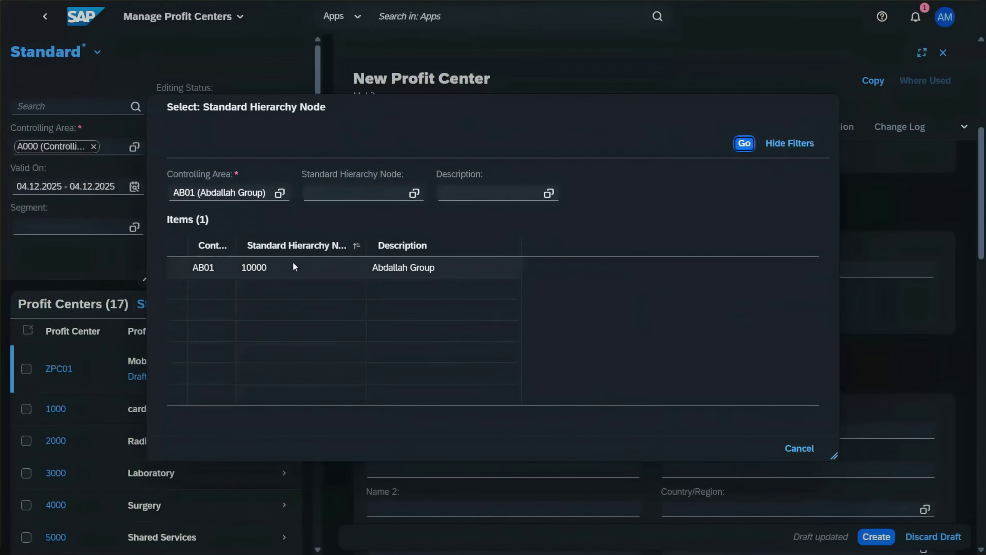
pyautogui.click(294, 266)
pyautogui.scroll(-5, 652, 272)
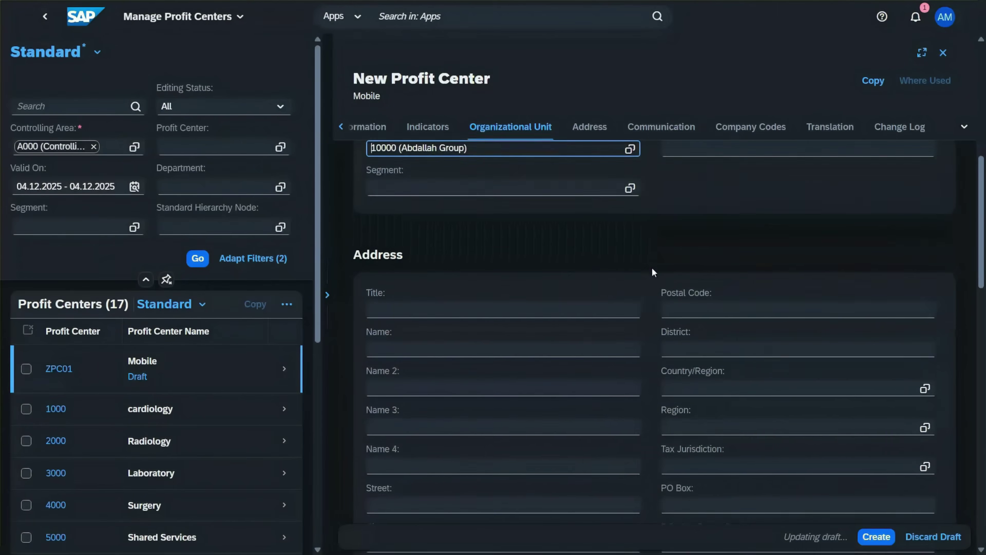
pyautogui.click(401, 187)
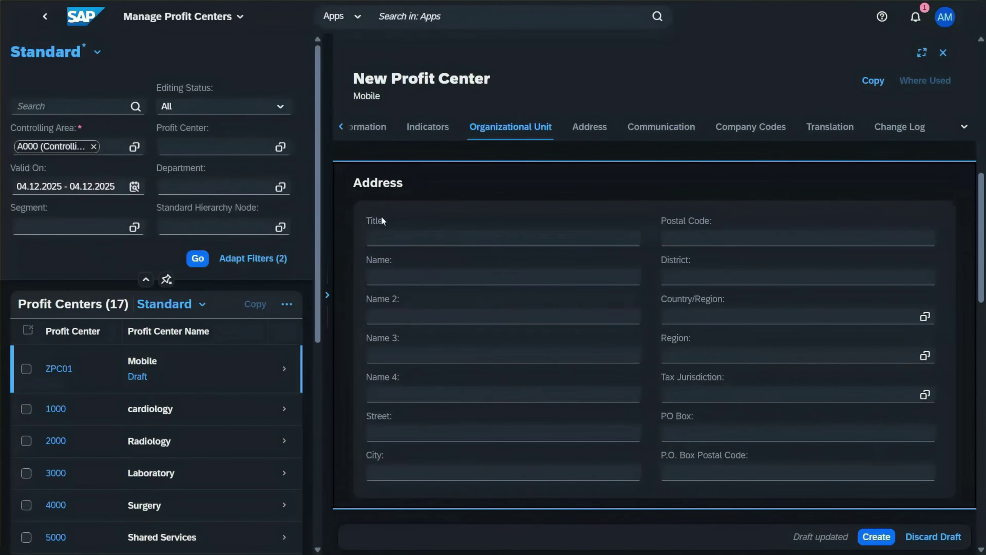
pyautogui.click(661, 134)
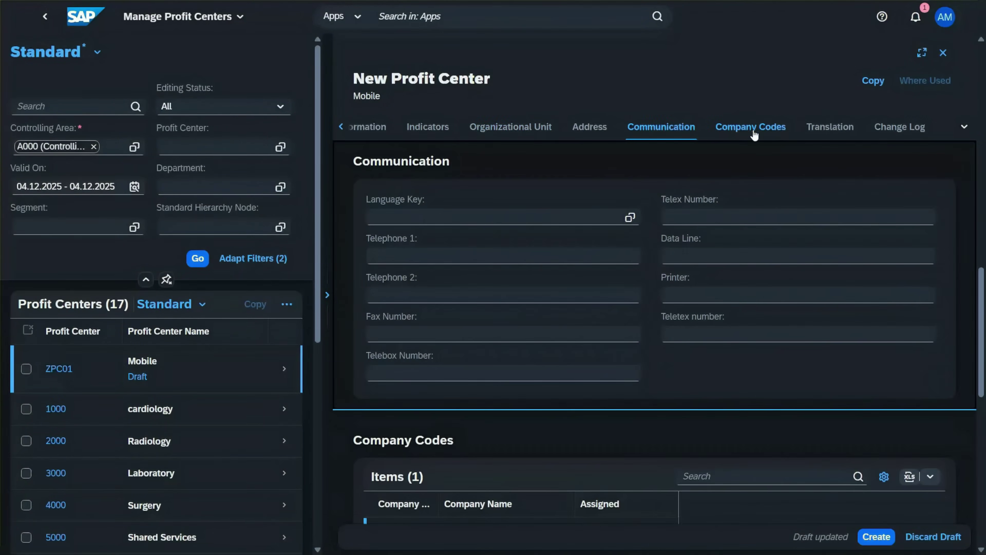
pyautogui.scroll(-4, 654, 152)
pyautogui.click(713, 138)
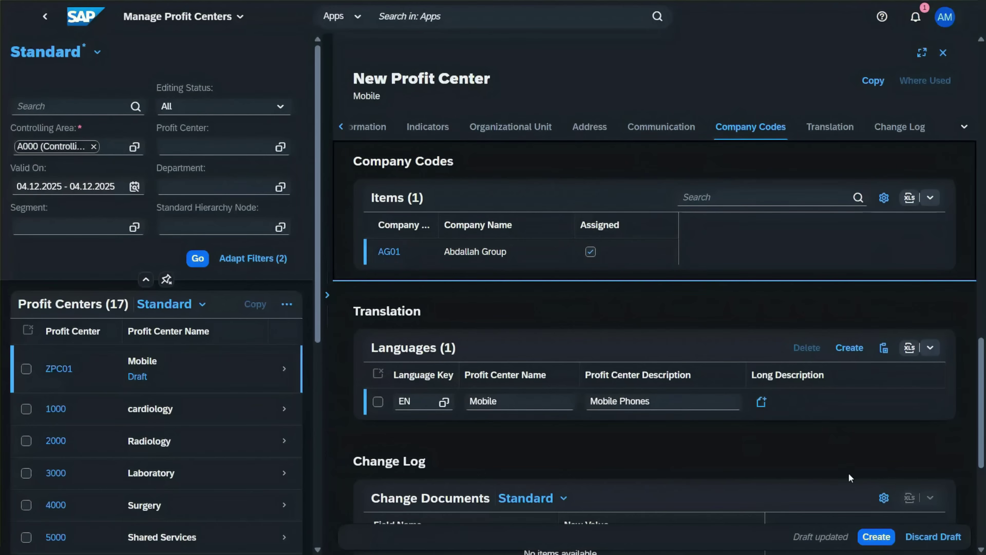
# - Save profit center ZPC01 and return to the launchpad home page
pyautogui.click(874, 536)
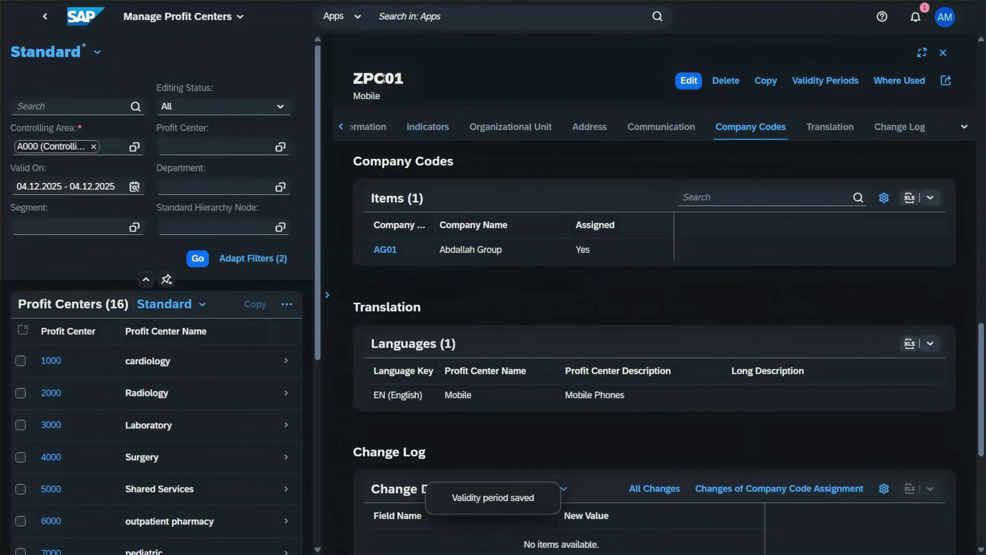
pyautogui.doubleClick(383, 79)
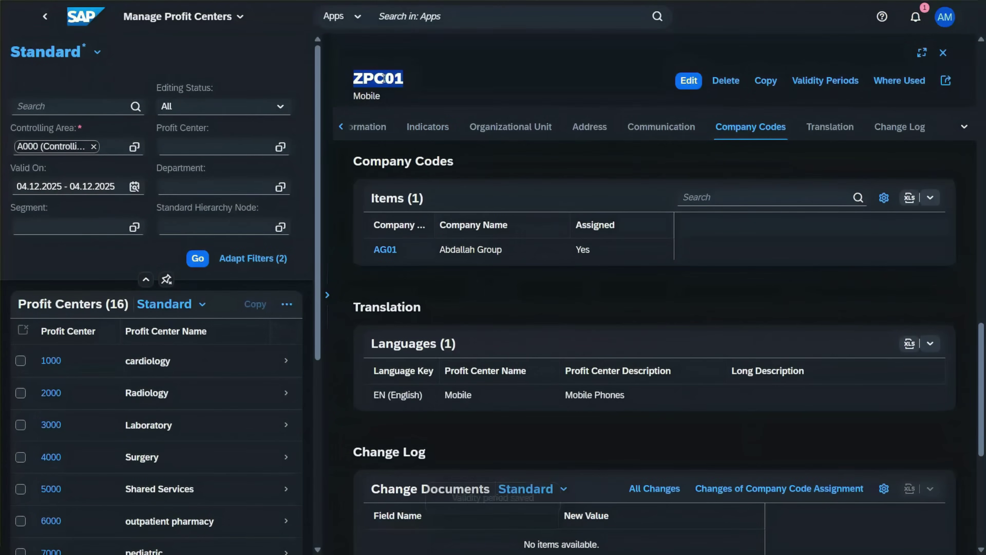
pyautogui.click(84, 22)
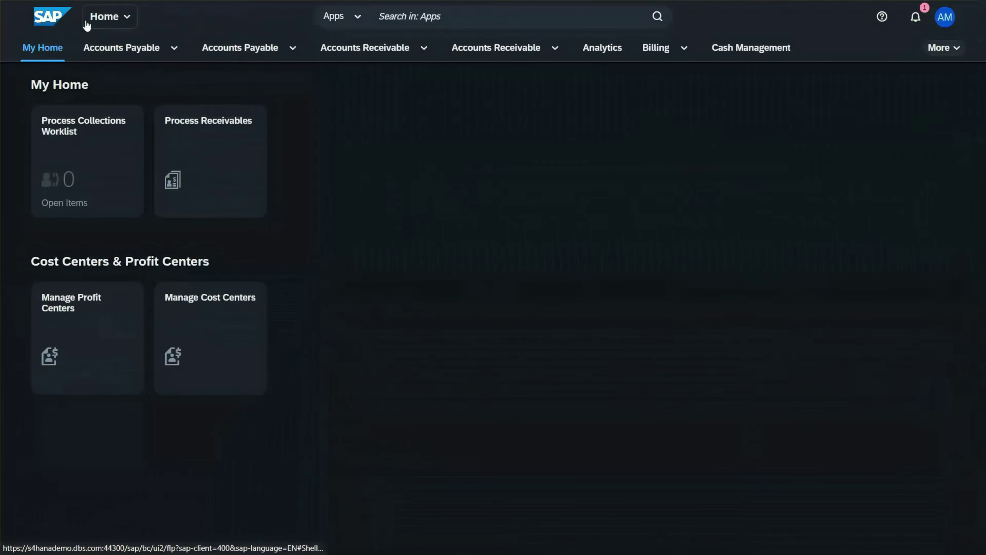
# - Start a new cost center in Manage Cost Centers with controlling area AB01
pyautogui.click(219, 333)
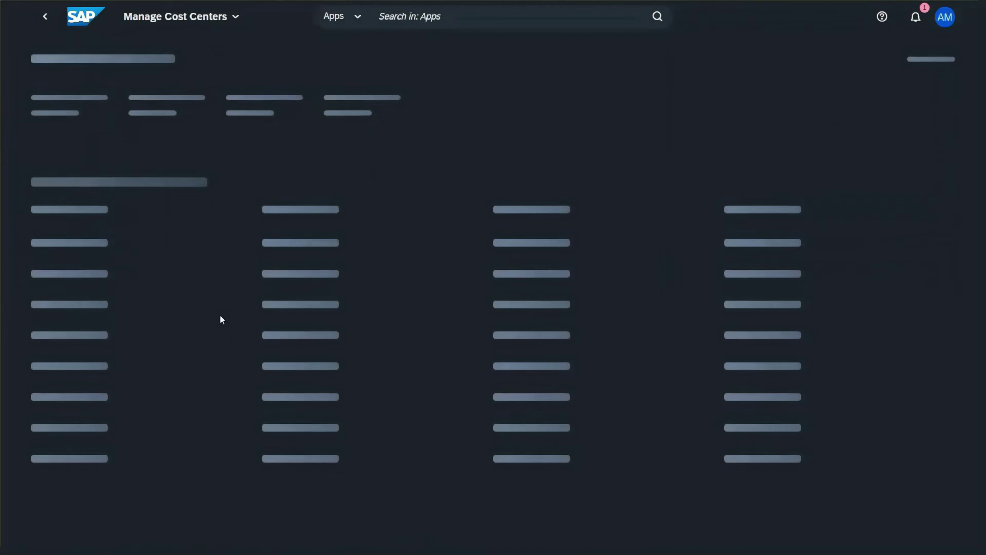
pyautogui.click(765, 203)
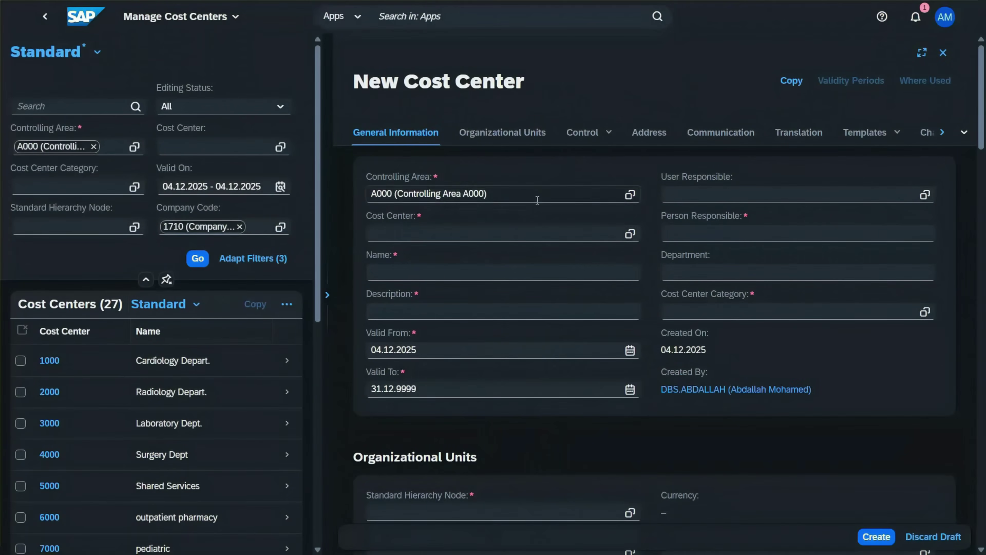
pyautogui.write('ab01')
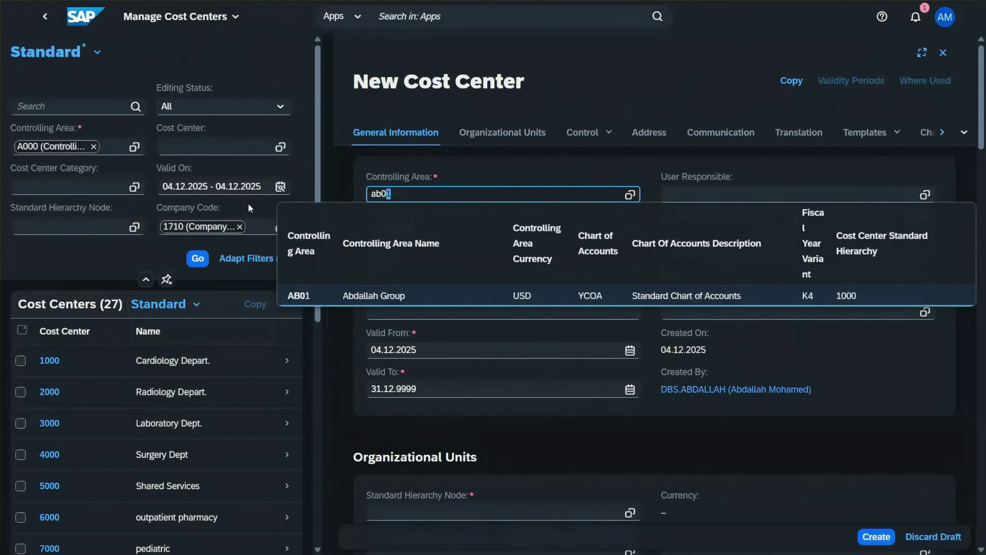
pyautogui.click(418, 295)
# - Enter cost center ZCC01, name and description Sales Department, valid from 01.01.2000
pyautogui.click(418, 235)
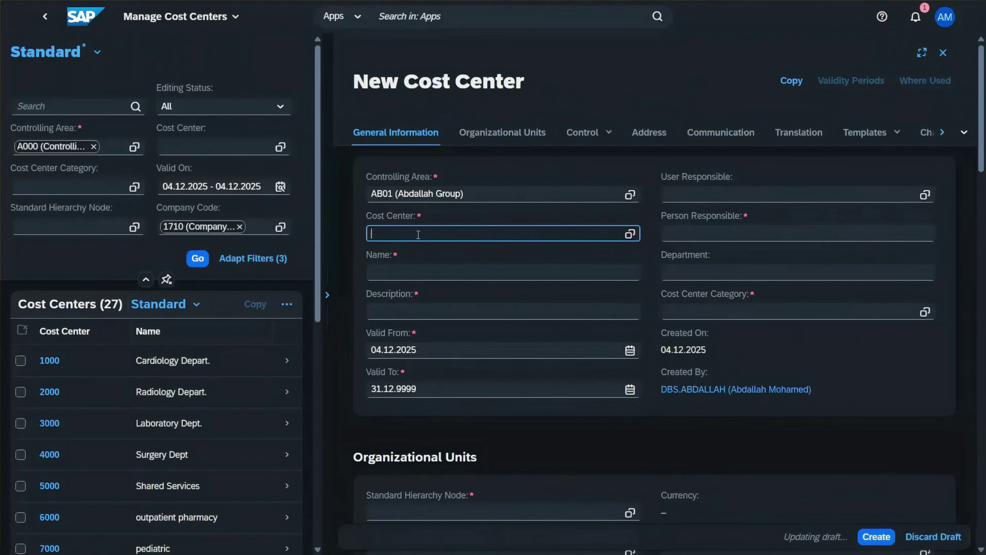
pyautogui.write('ZCC01')
pyautogui.press('Tab')
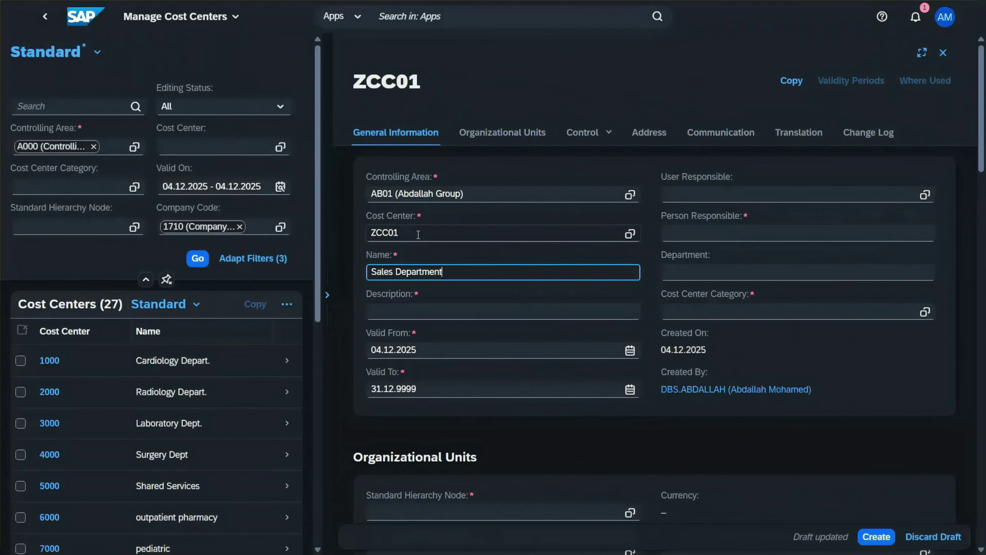
pyautogui.press('Tab')
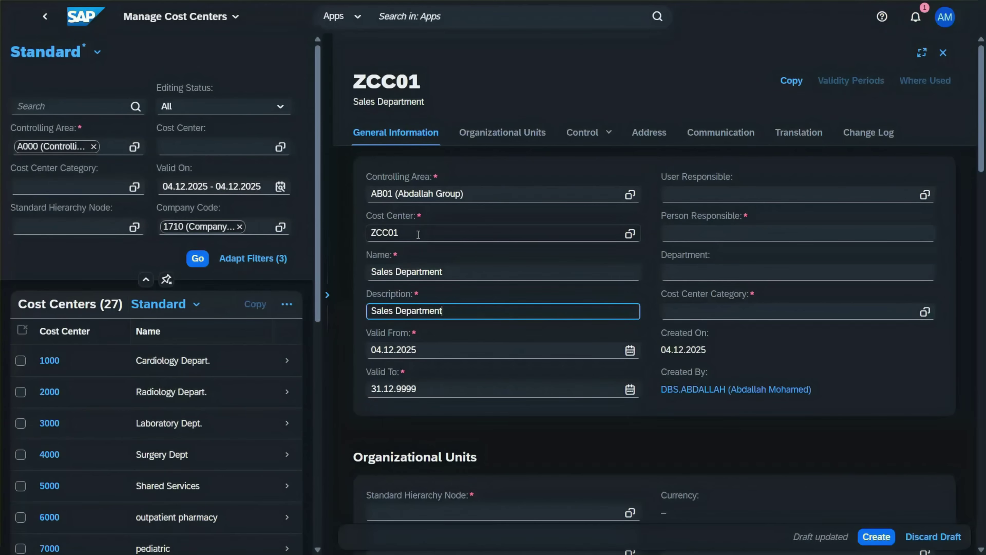
pyautogui.press('Tab')
pyautogui.write('01012000')
pyautogui.press('Tab')
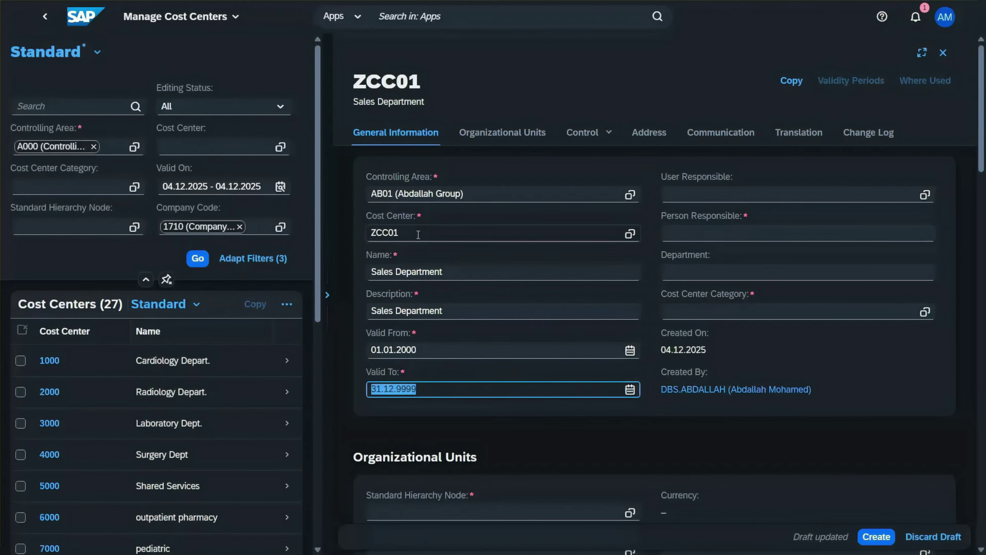
pyautogui.hotkey('shift', 'Tab')
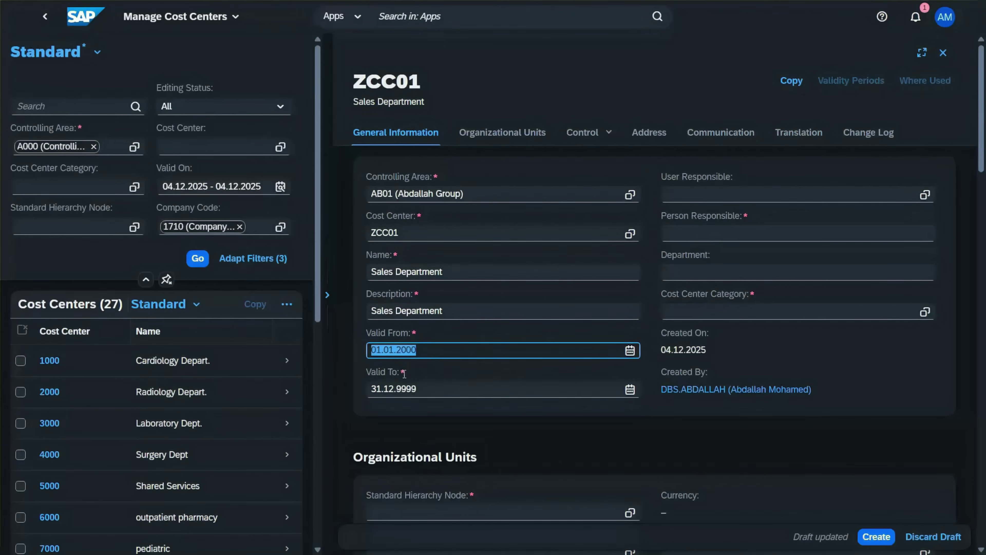
pyautogui.doubleClick(406, 389)
# - Enter the person responsible's name and choose cost center category V (Sales)
pyautogui.click(752, 230)
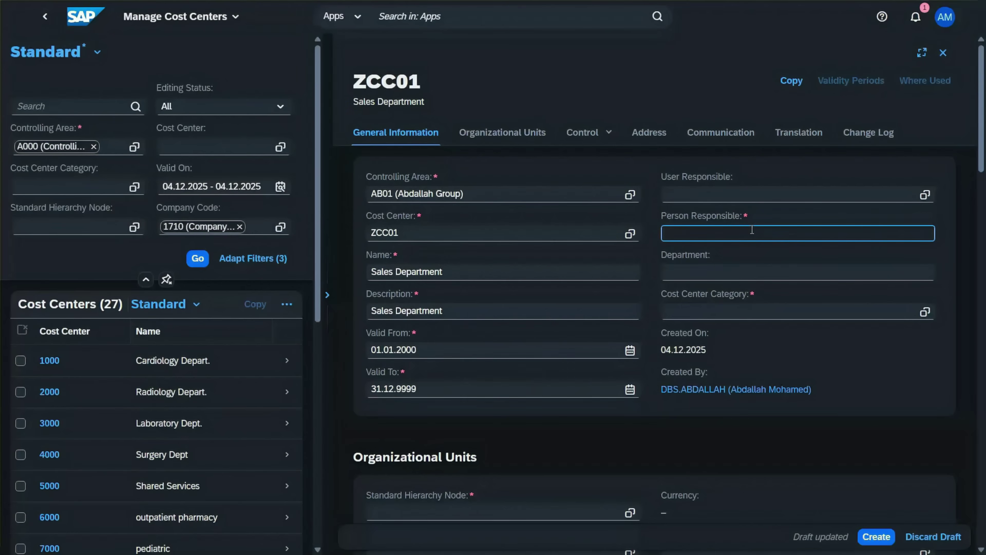
pyautogui.write('Abdallah')
pyautogui.press('Tab')
pyautogui.press('Tab')
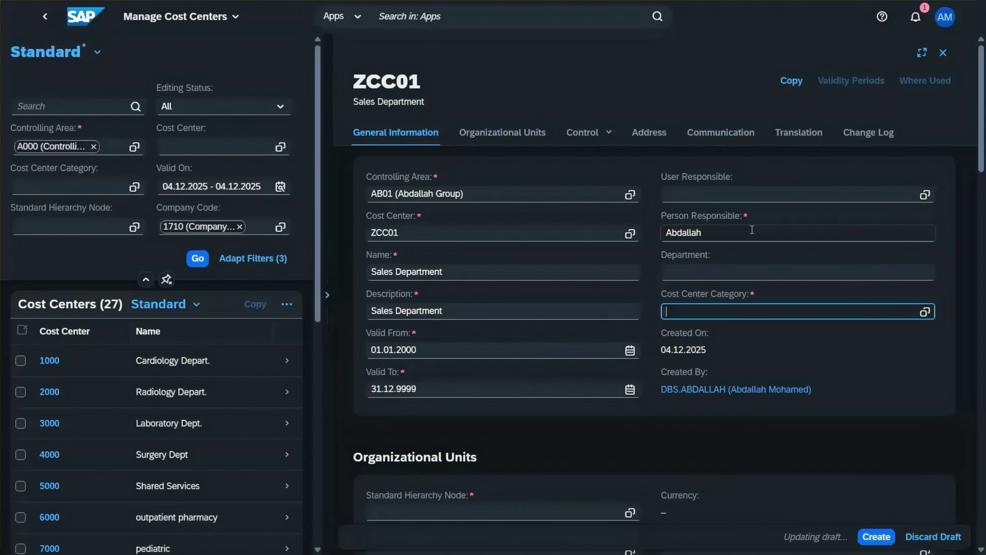
pyautogui.click(925, 313)
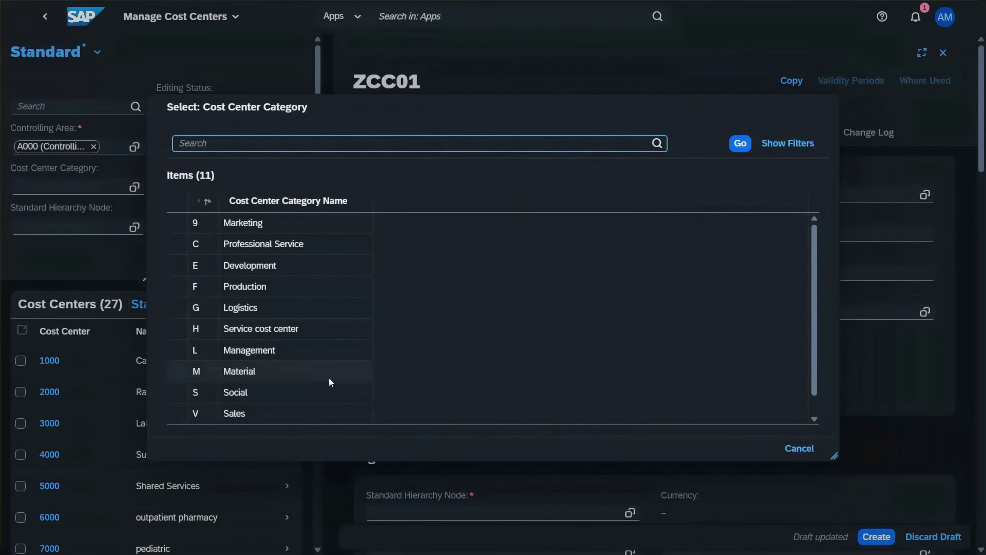
pyautogui.click(352, 414)
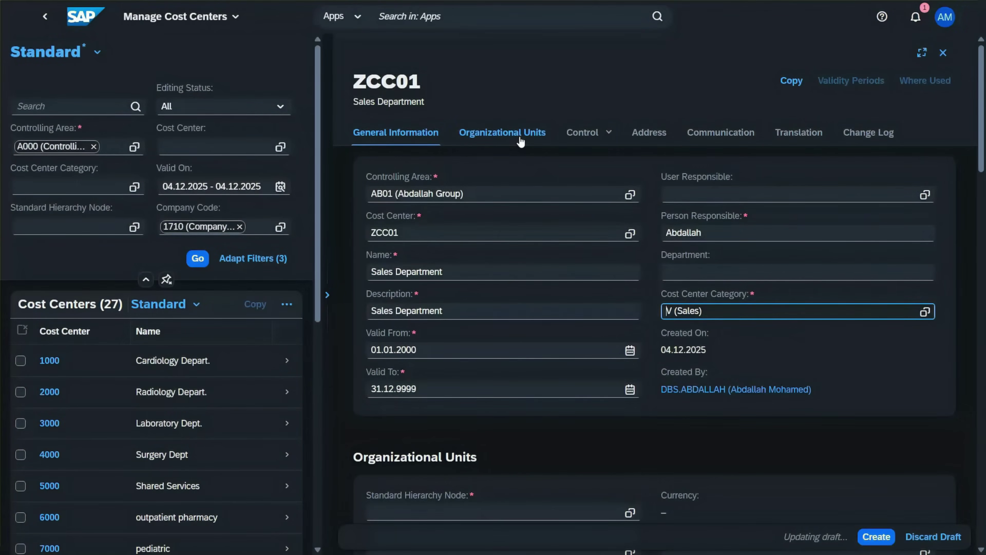
# - Set hierarchy node 1000, company code AG01 and profit center ZPC01 under Organizational Units
pyautogui.click(505, 133)
pyautogui.click(575, 216)
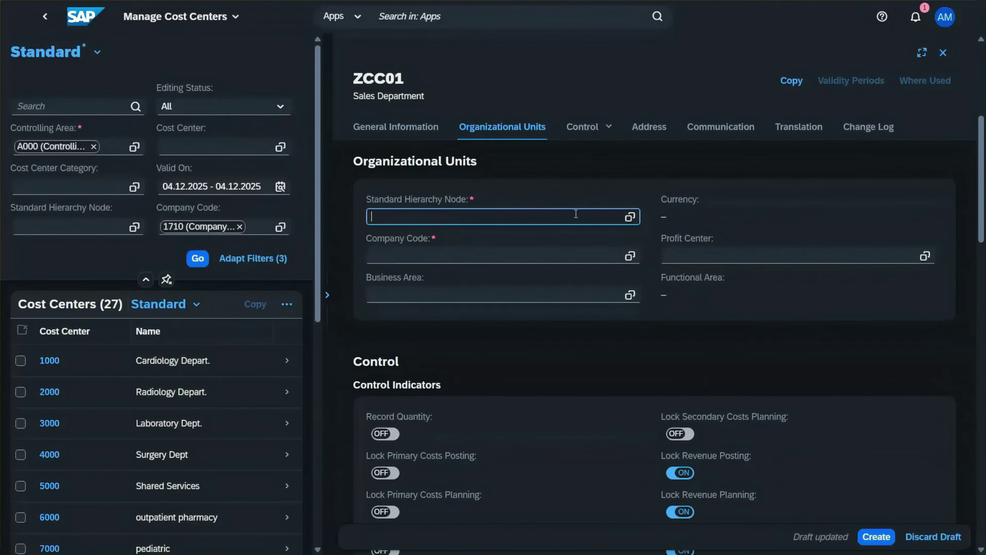
pyautogui.click(623, 216)
pyautogui.click(264, 267)
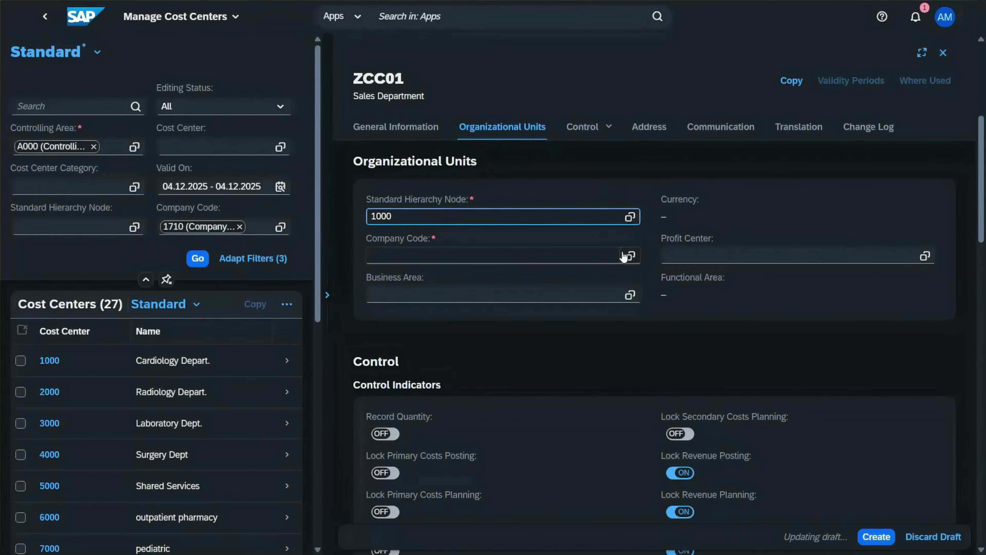
pyautogui.click(586, 253)
pyautogui.write('ag01')
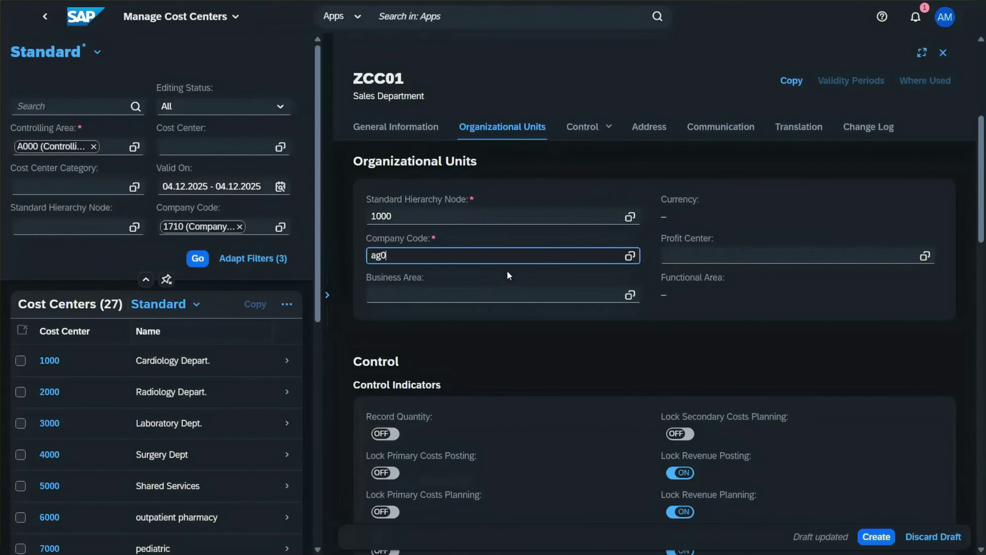
pyautogui.click(468, 329)
pyautogui.click(758, 256)
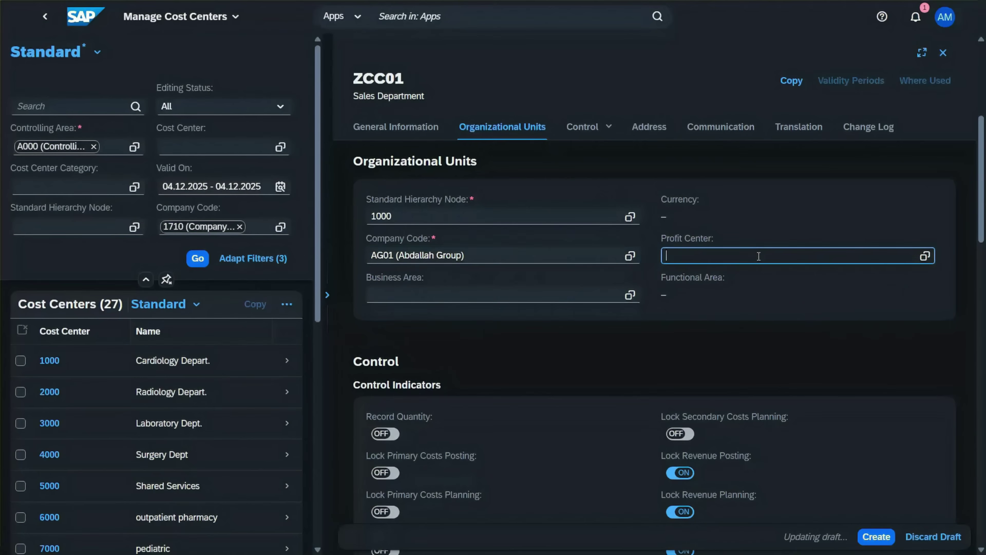
pyautogui.click(607, 334)
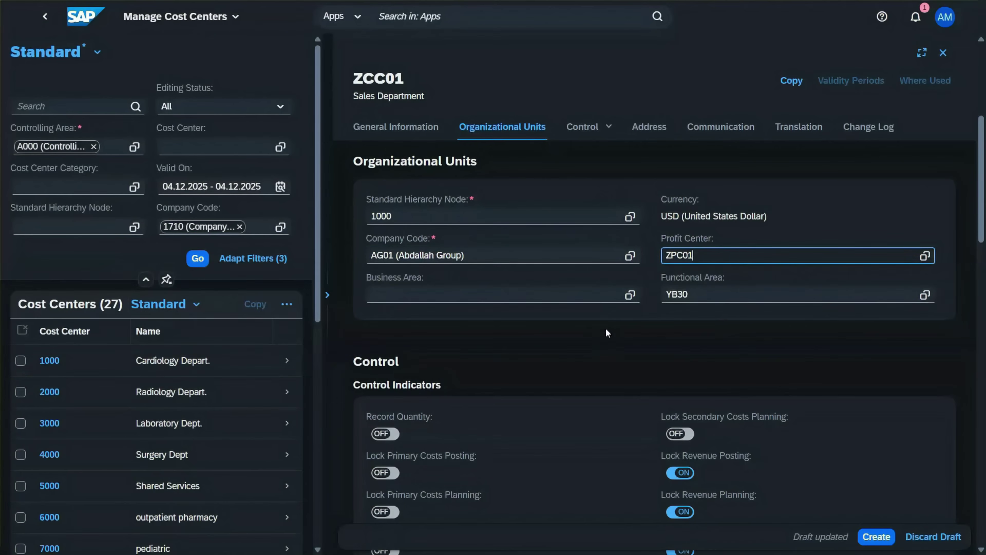
# - Scroll through the Control Indicators and Budget Availability Control sections of the ZCC01 draft
pyautogui.scroll(-3, 722, 282)
pyautogui.click(376, 258)
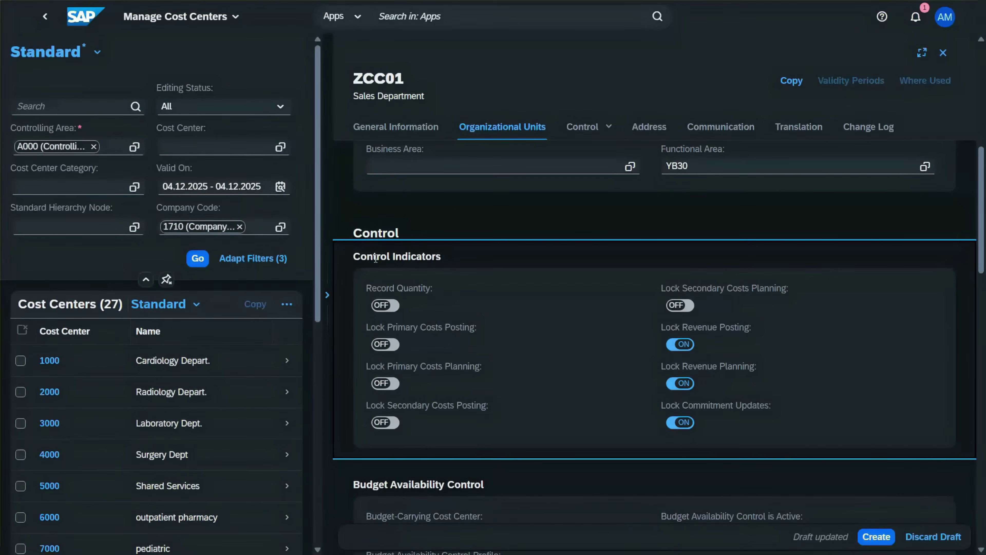
pyautogui.moveTo(374, 258); pyautogui.dragTo(409, 259)
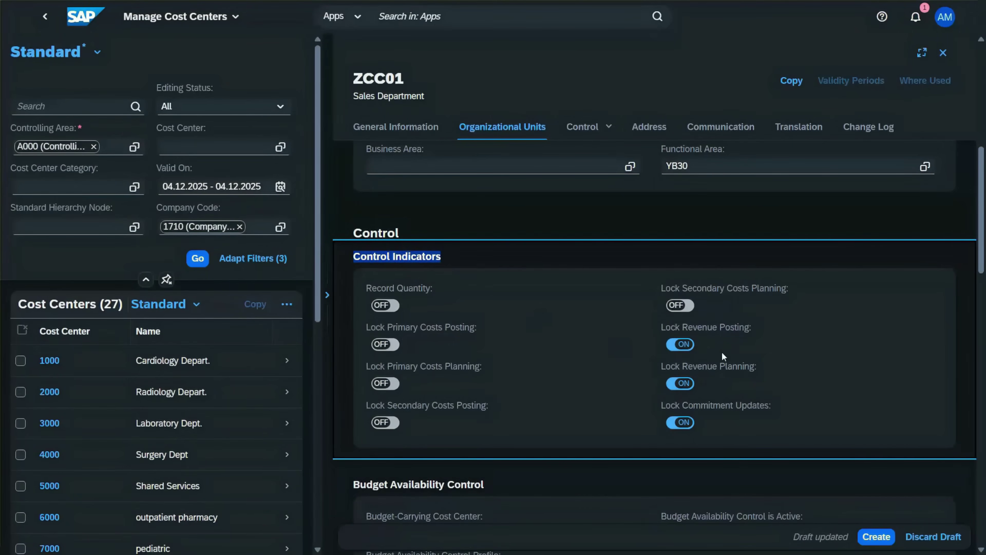
pyautogui.click(418, 330)
pyautogui.scroll(-2, 392, 346)
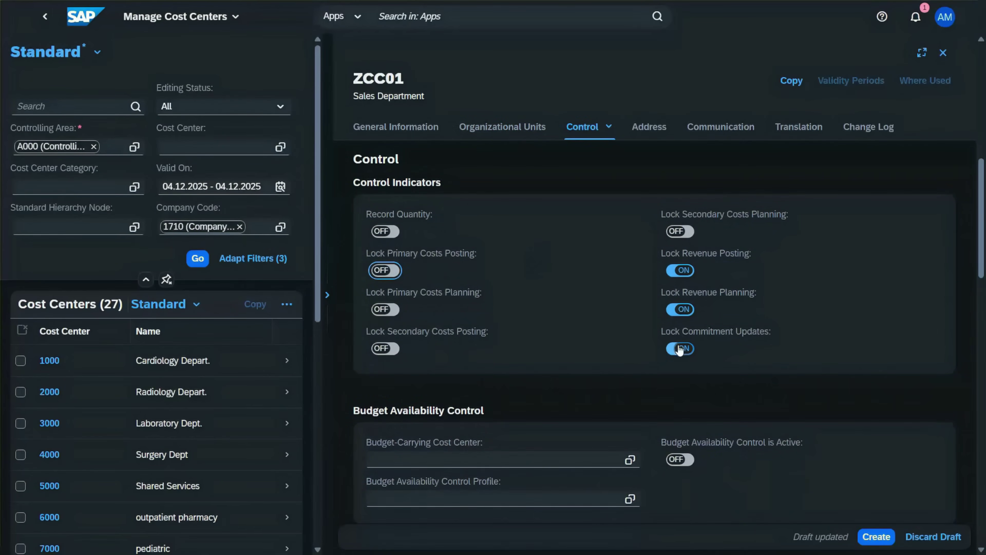
pyautogui.scroll(-4, 686, 322)
pyautogui.doubleClick(465, 282)
pyautogui.tripleClick(463, 284)
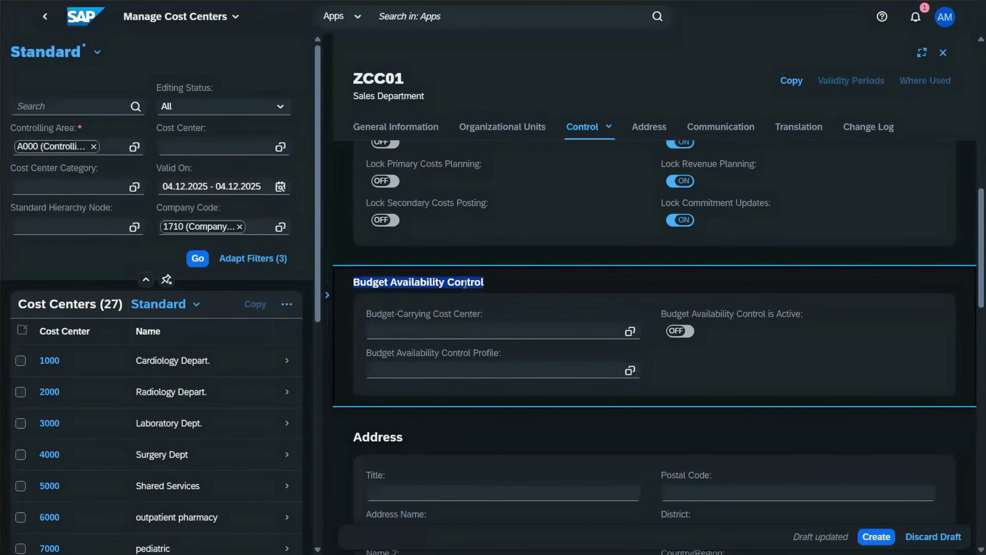
pyautogui.doubleClick(463, 285)
pyautogui.click(432, 283)
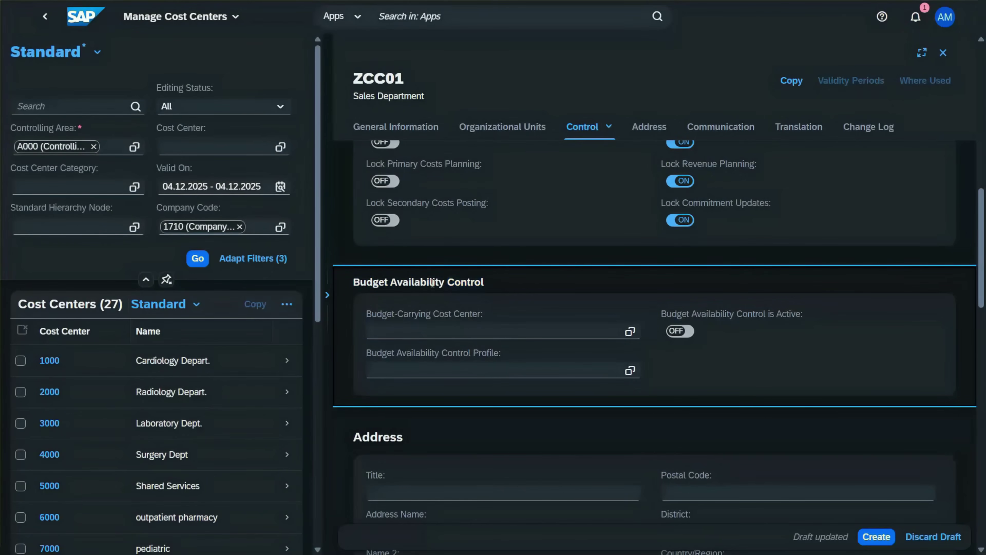
pyautogui.scroll(-2, 382, 215)
pyautogui.moveTo(377, 214); pyautogui.dragTo(458, 218)
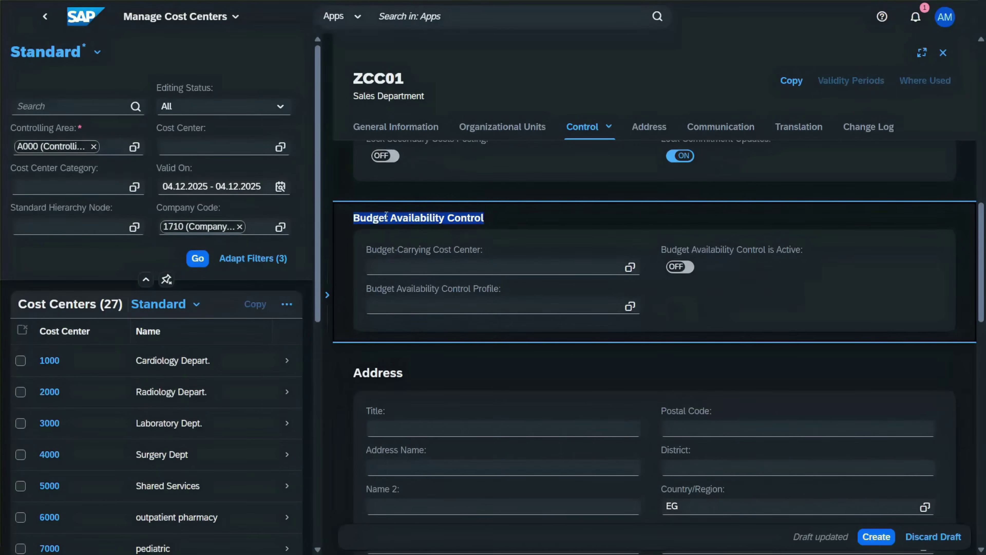
pyautogui.scroll(-5, 386, 215)
# - Create cost center ZCC01 Sales Department from the draft
pyautogui.click(877, 536)
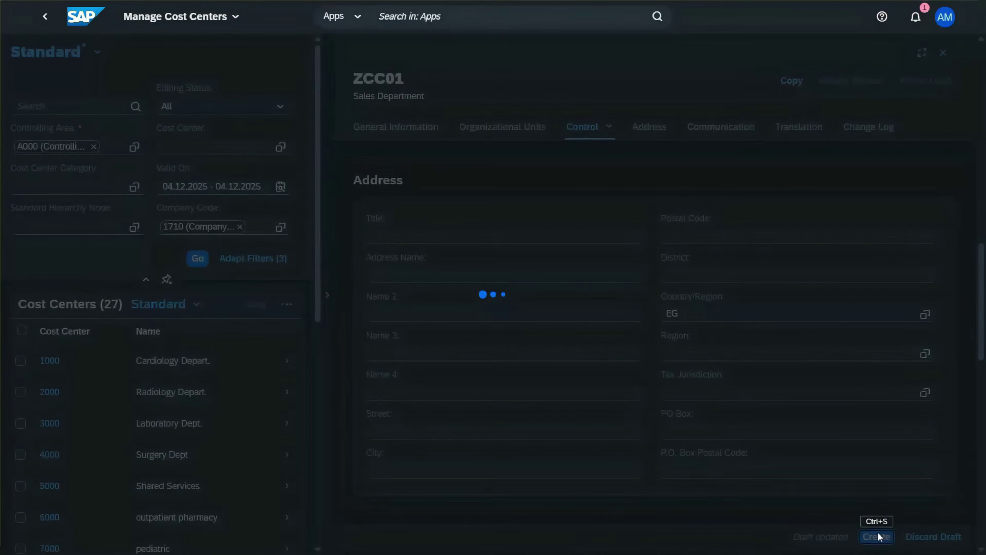